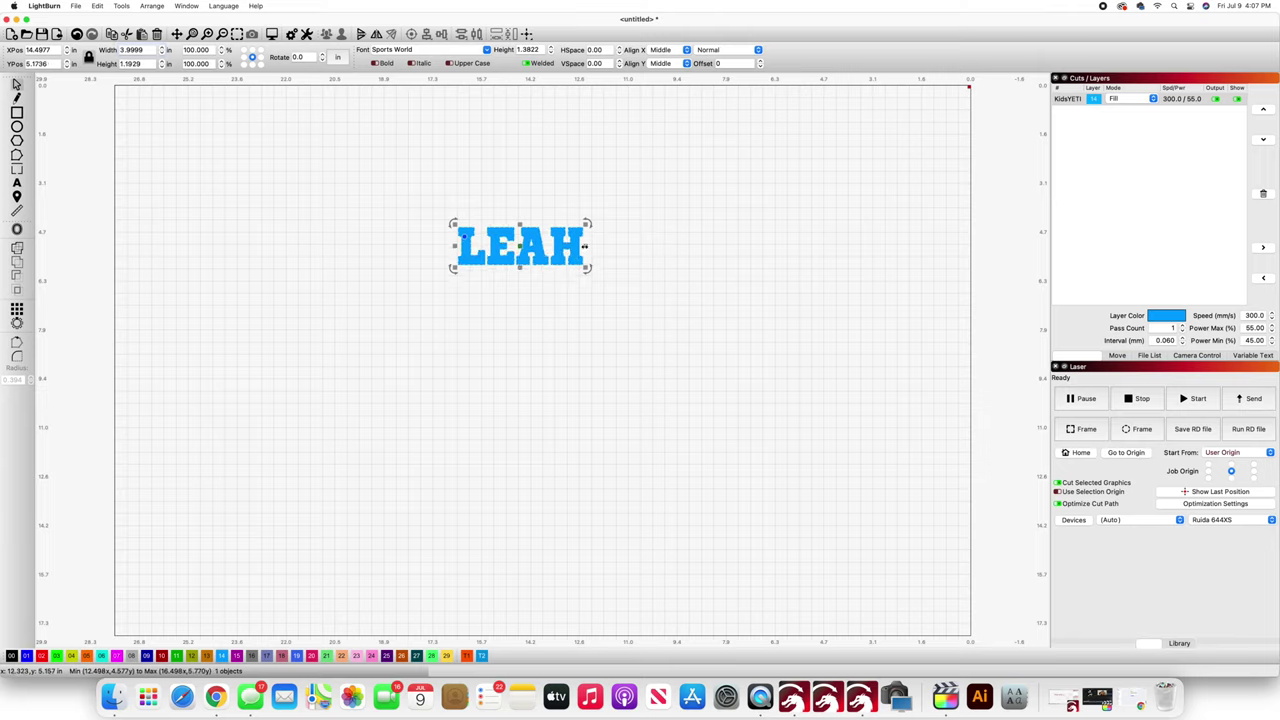
# - Resize the LEAH text to exactly 4 in wide
pyautogui.moveTo(585, 246); pyautogui.dragTo(565, 247)
pyautogui.doubleClick(147, 50)
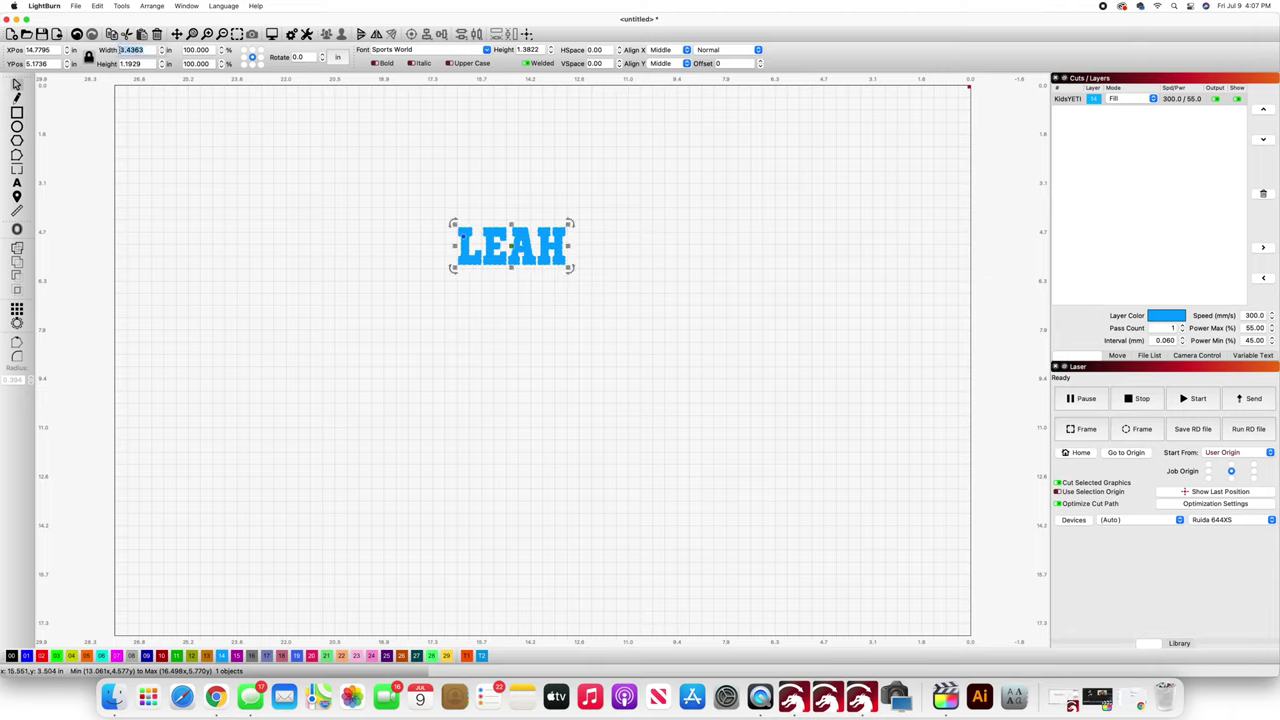
pyautogui.write('4')
pyautogui.press('Return')
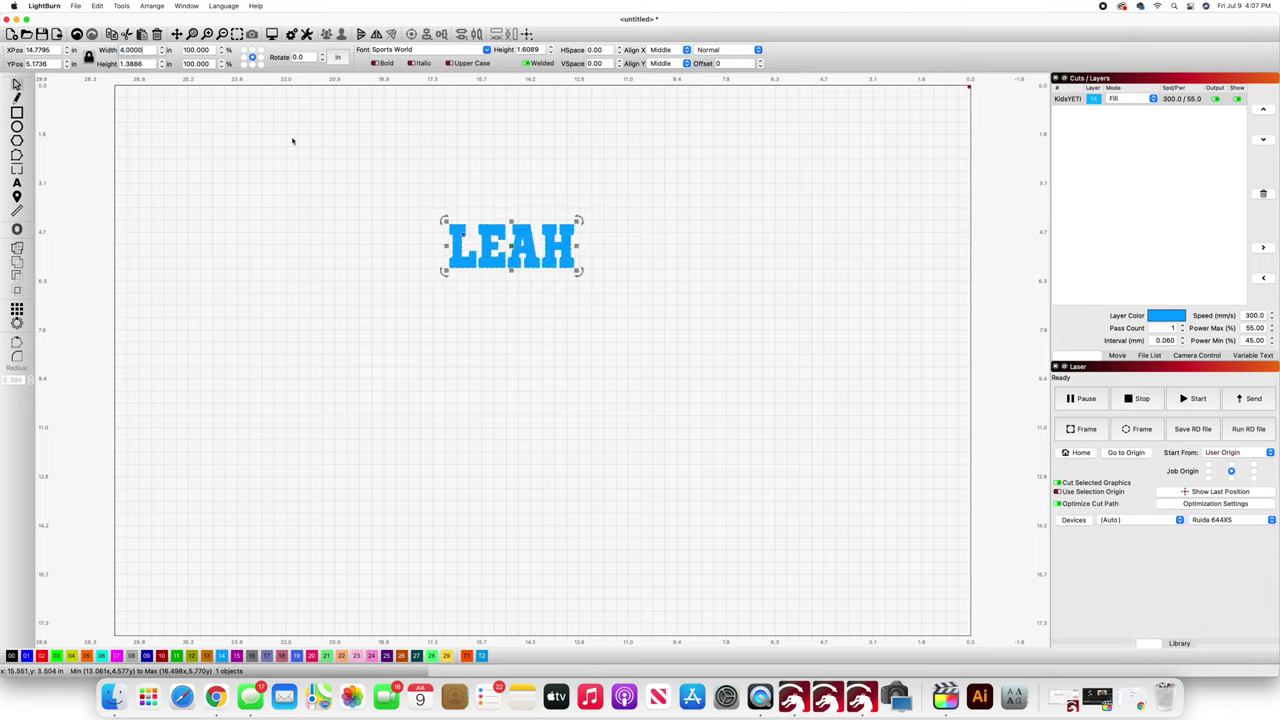
# - Rotate the text 90° so it runs vertically and drag it toward the upper right
pyautogui.doubleClick(295, 57)
pyautogui.write('90')
pyautogui.press('Return')
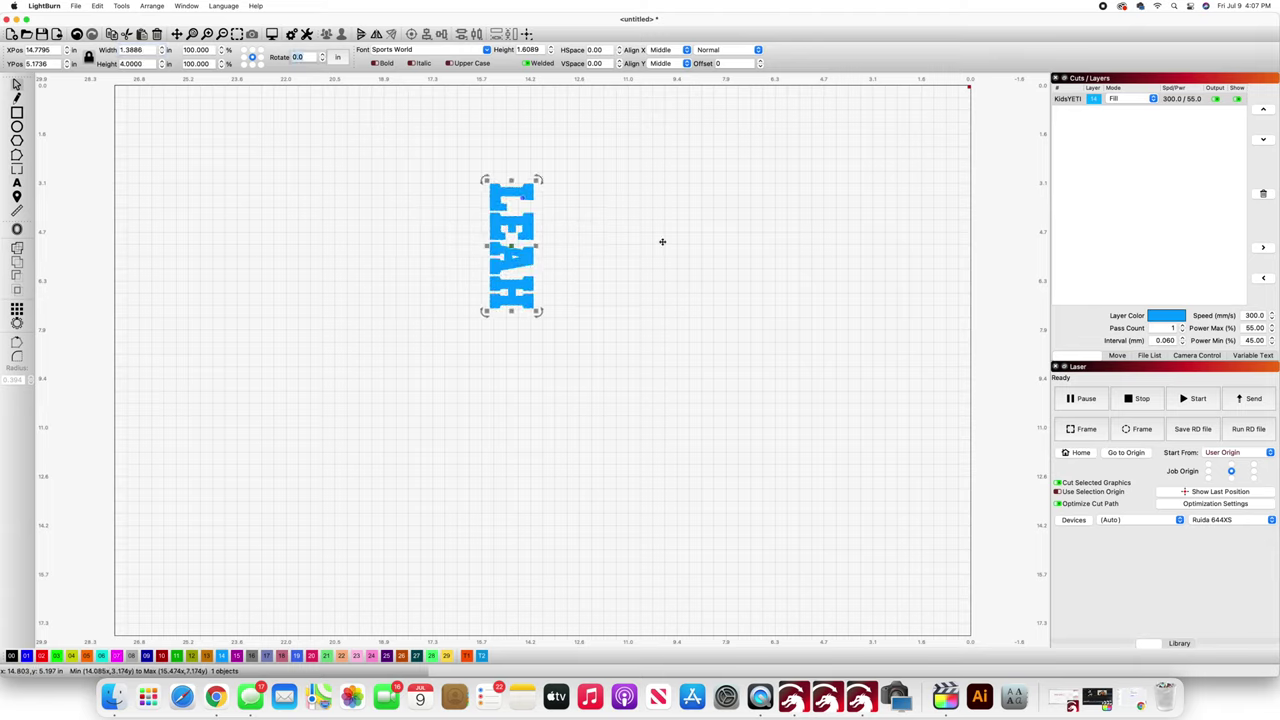
pyautogui.moveTo(525, 244); pyautogui.dragTo(929, 156)
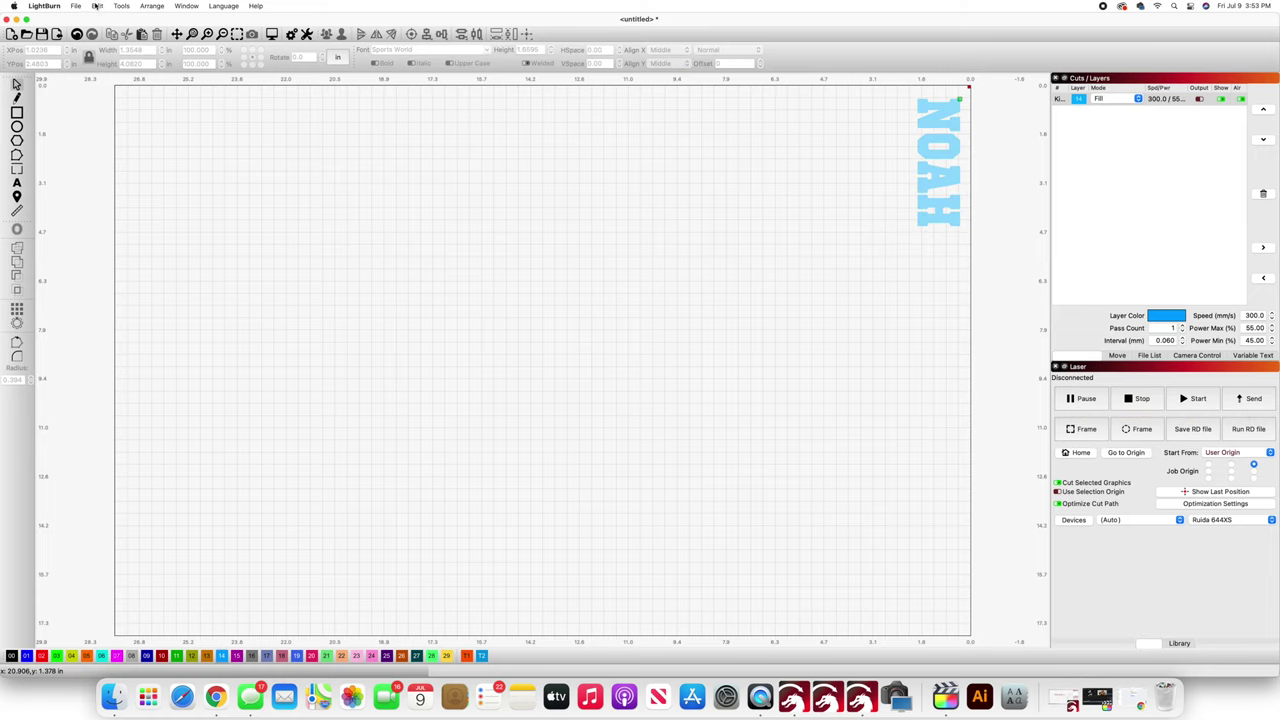
# - Open the Edit menu to reach the machine settings
pyautogui.click(97, 5)
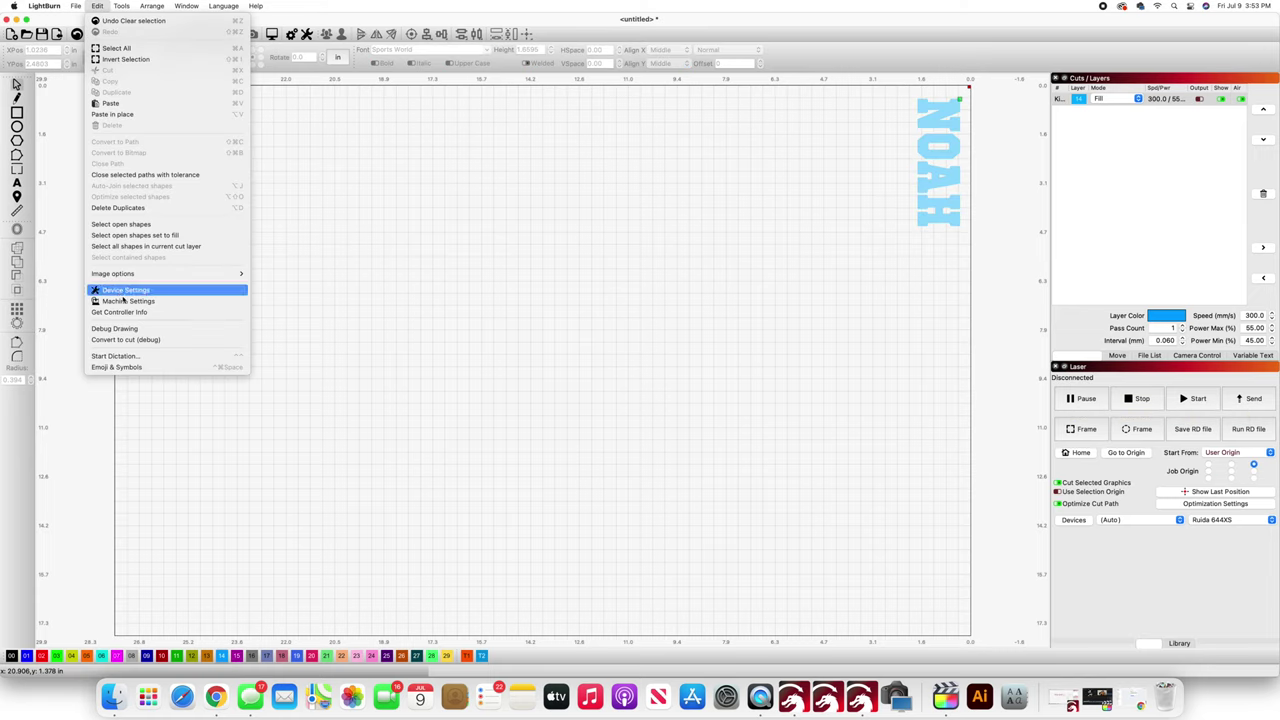
# - In Machine Settings, set idle speed to 20 mm/s and idle acceleration to 100
pyautogui.click(124, 301)
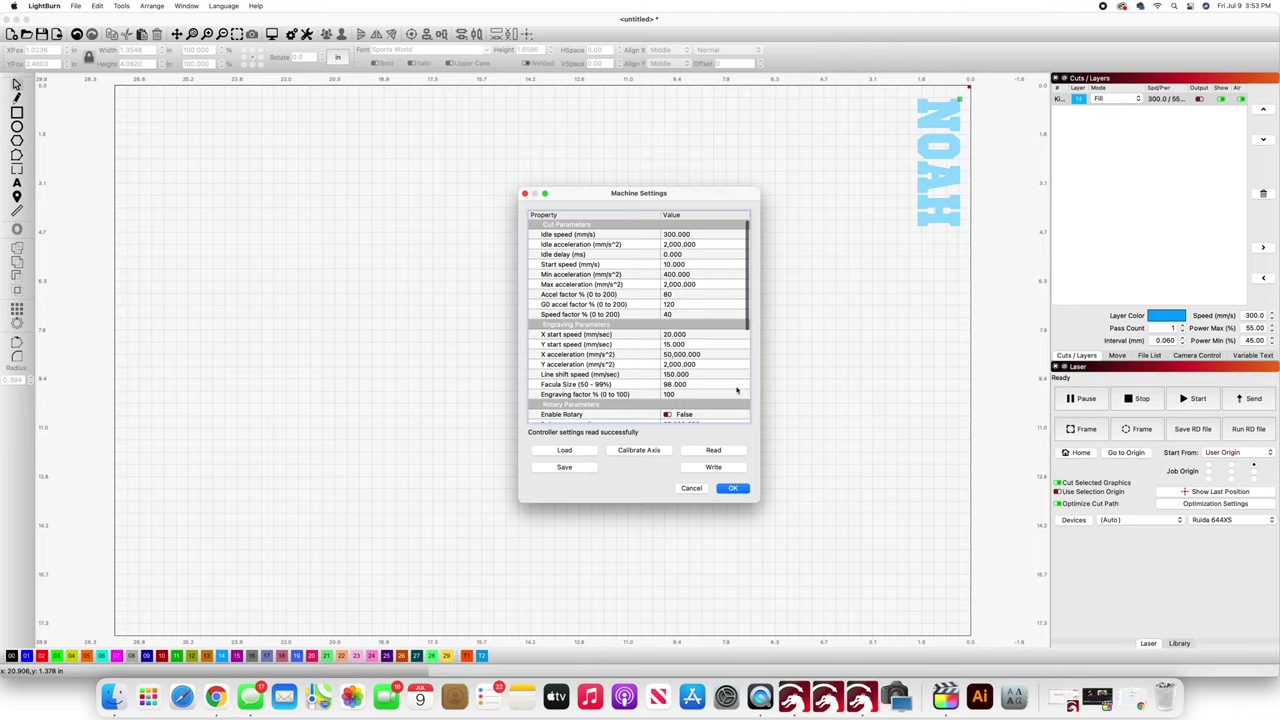
pyautogui.click(674, 236)
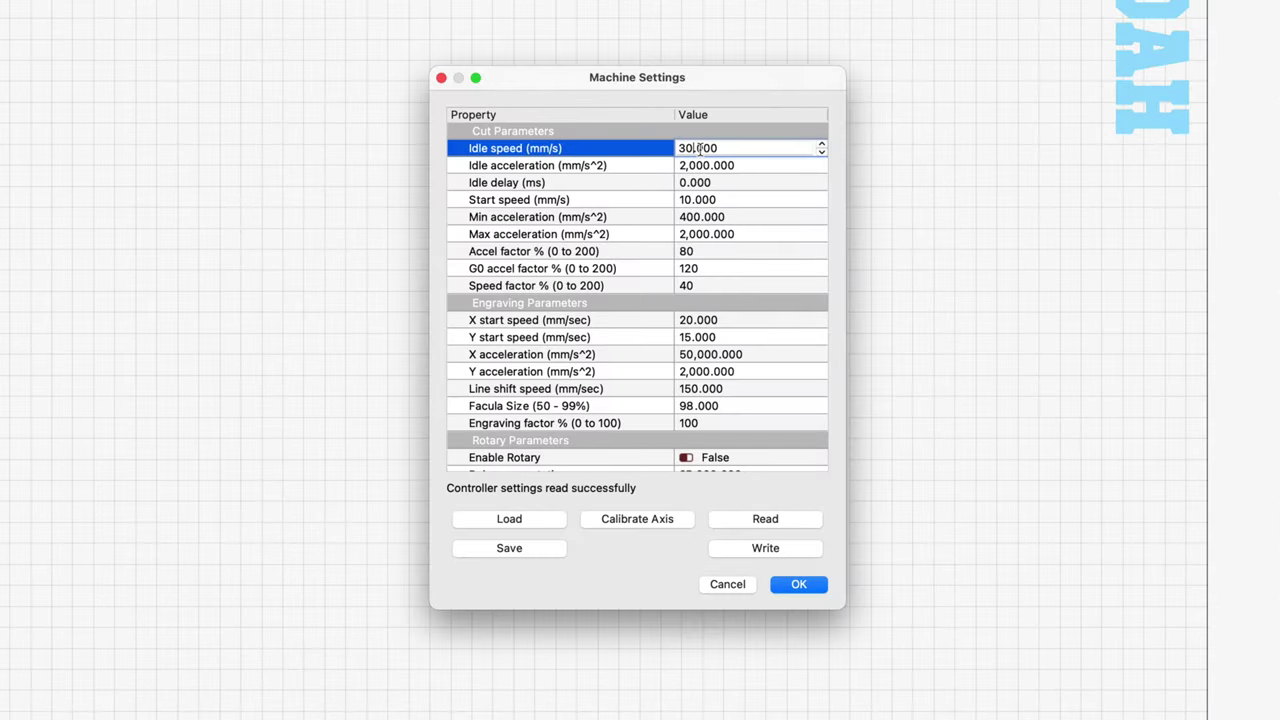
pyautogui.press('BackSpace')
pyautogui.press('BackSpace')
pyautogui.press('BackSpace')
pyautogui.press('BackSpace')
pyautogui.press('BackSpace')
pyautogui.press('BackSpace')
pyautogui.write('20.000')
pyautogui.click(707, 166)
pyautogui.click(707, 166)
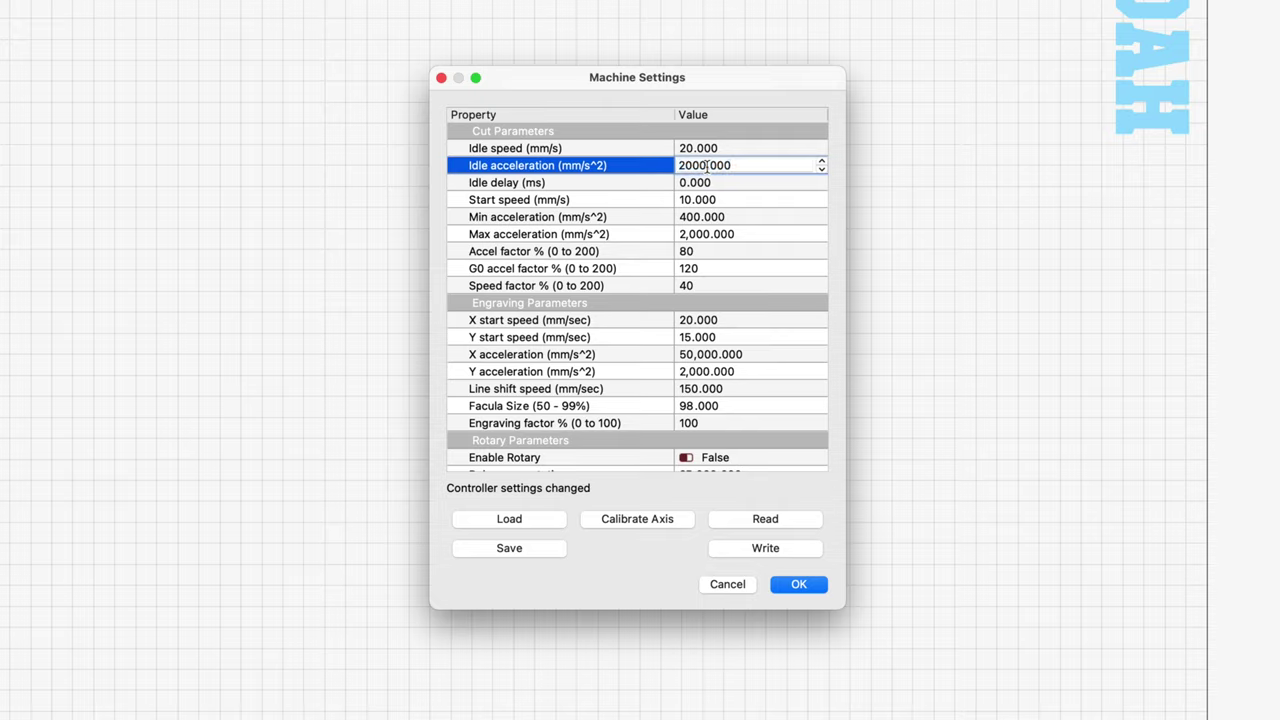
pyautogui.press('BackSpace')
pyautogui.press('BackSpace')
pyautogui.press('BackSpace')
pyautogui.press('BackSpace')
pyautogui.write('100')
# - Set min acceleration to 20 and max acceleration to 100
pyautogui.click(700, 217)
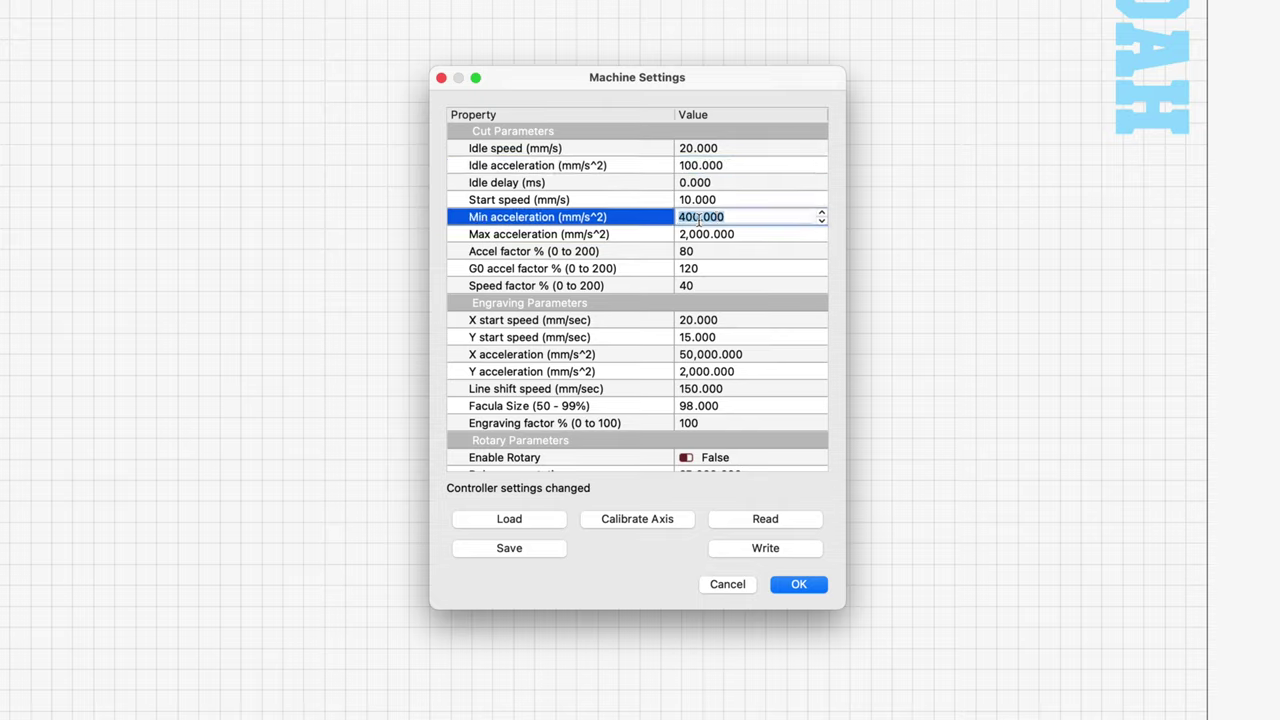
pyautogui.press('BackSpace')
pyautogui.press('BackSpace')
pyautogui.press('BackSpace')
pyautogui.write('20')
pyautogui.click(701, 236)
pyautogui.click(700, 235)
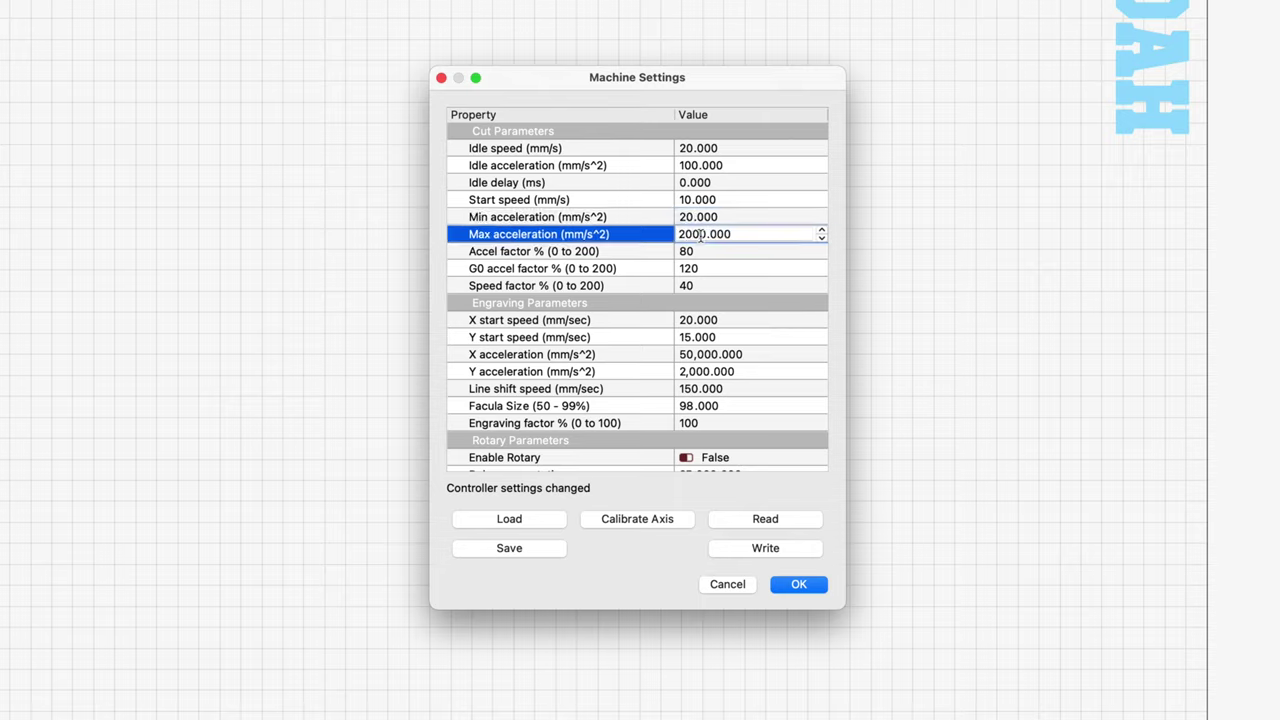
pyautogui.press('BackSpace')
pyautogui.press('BackSpace')
pyautogui.press('BackSpace')
pyautogui.press('BackSpace')
pyautogui.write('100')
# - Write the new machine settings to the controller and enable the Roller rotary in Rotary Setup
pyautogui.click(789, 586)
pyautogui.click(762, 362)
pyautogui.click(121, 6)
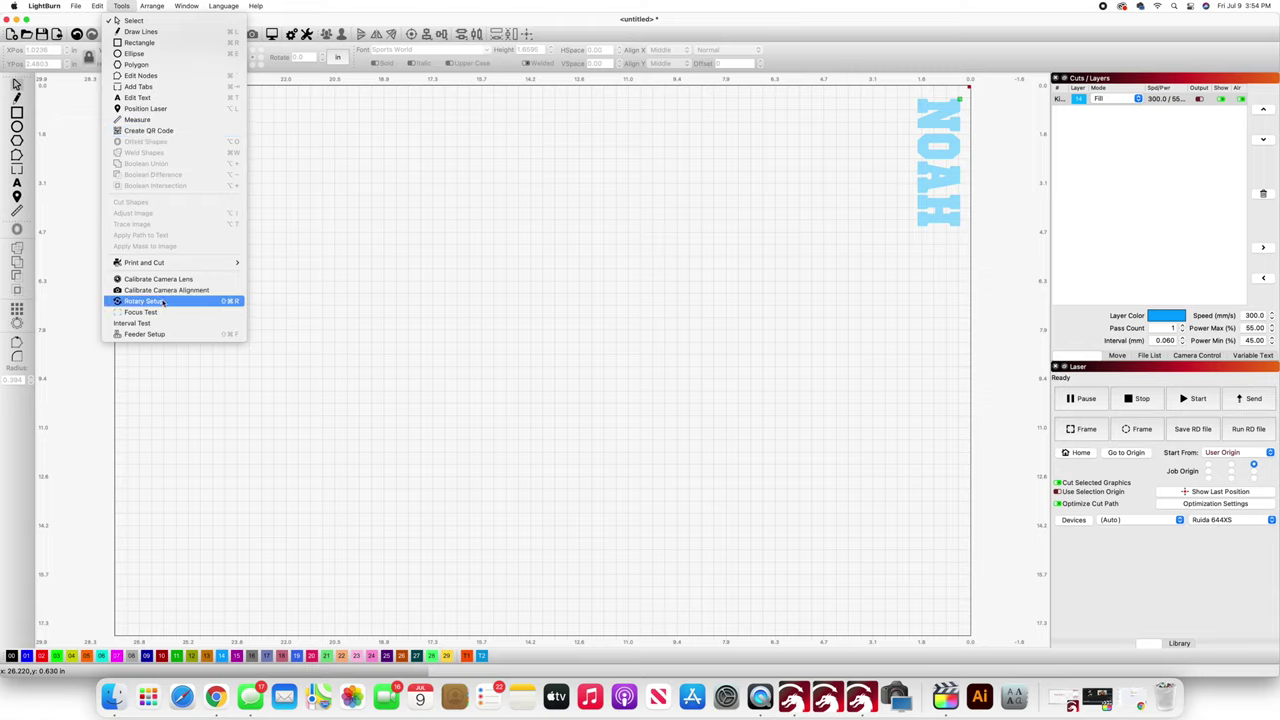
pyautogui.click(162, 302)
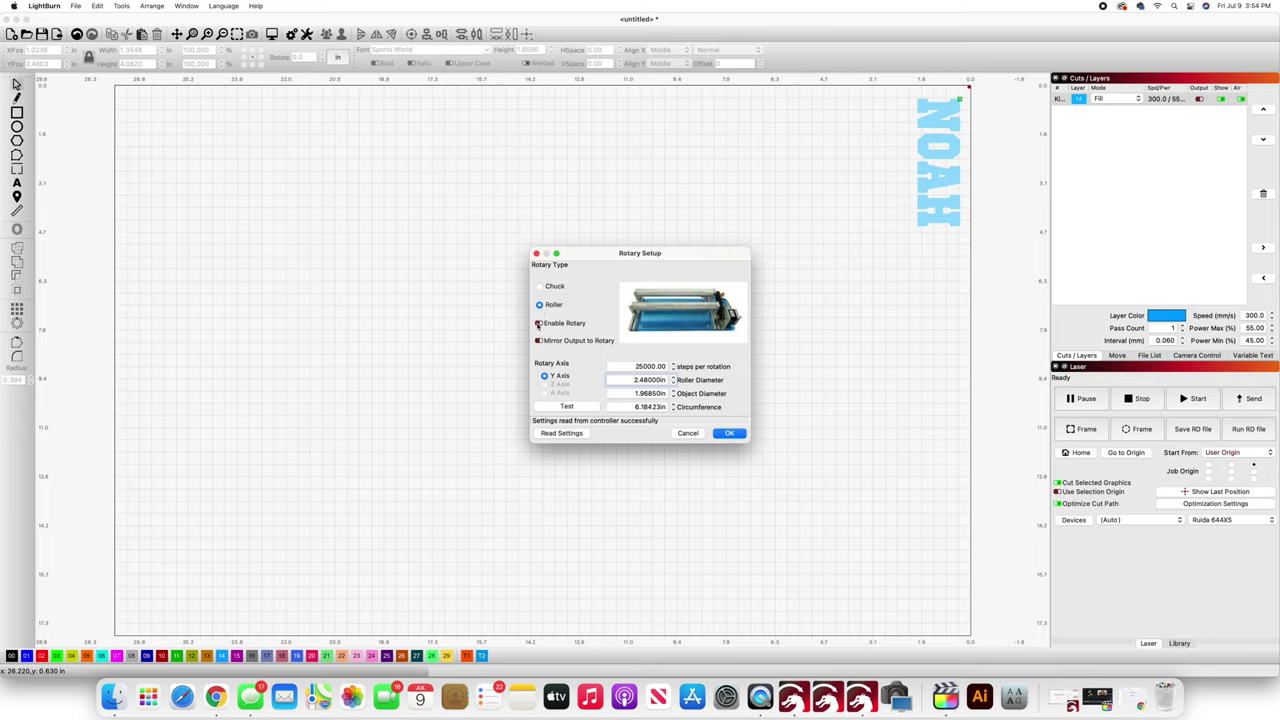
pyautogui.click(539, 323)
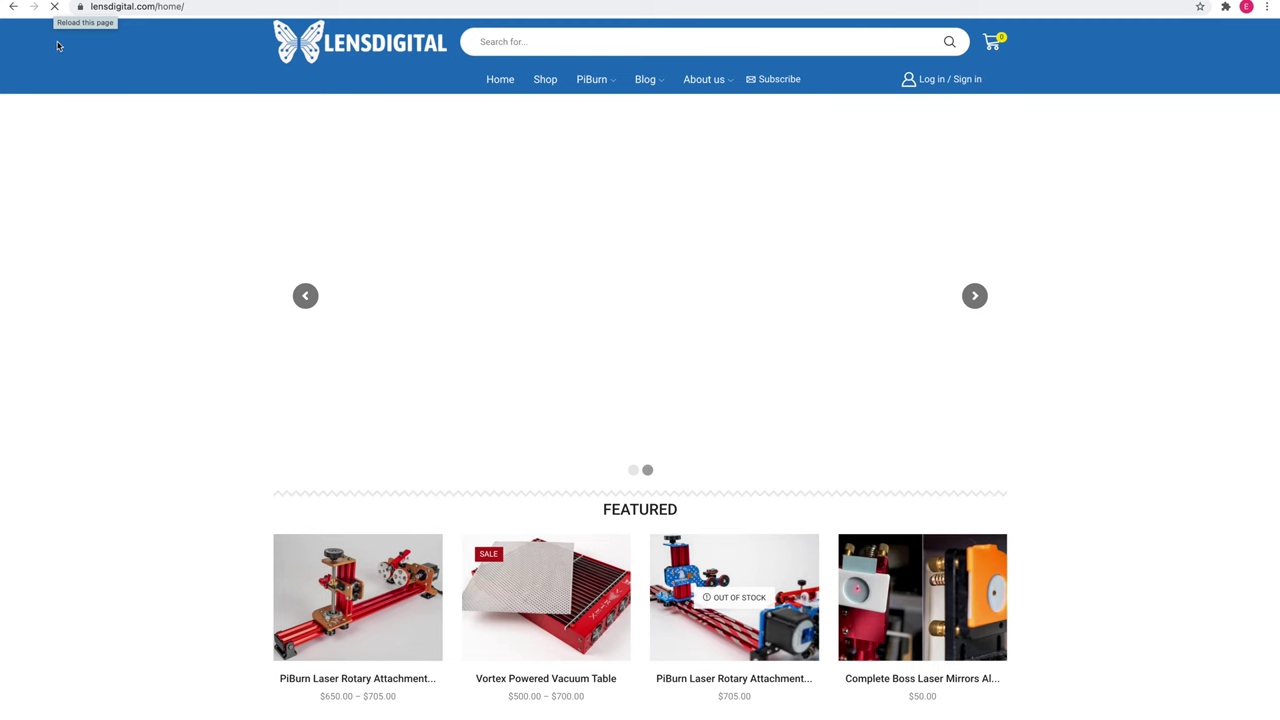
pyautogui.moveTo(591, 79)
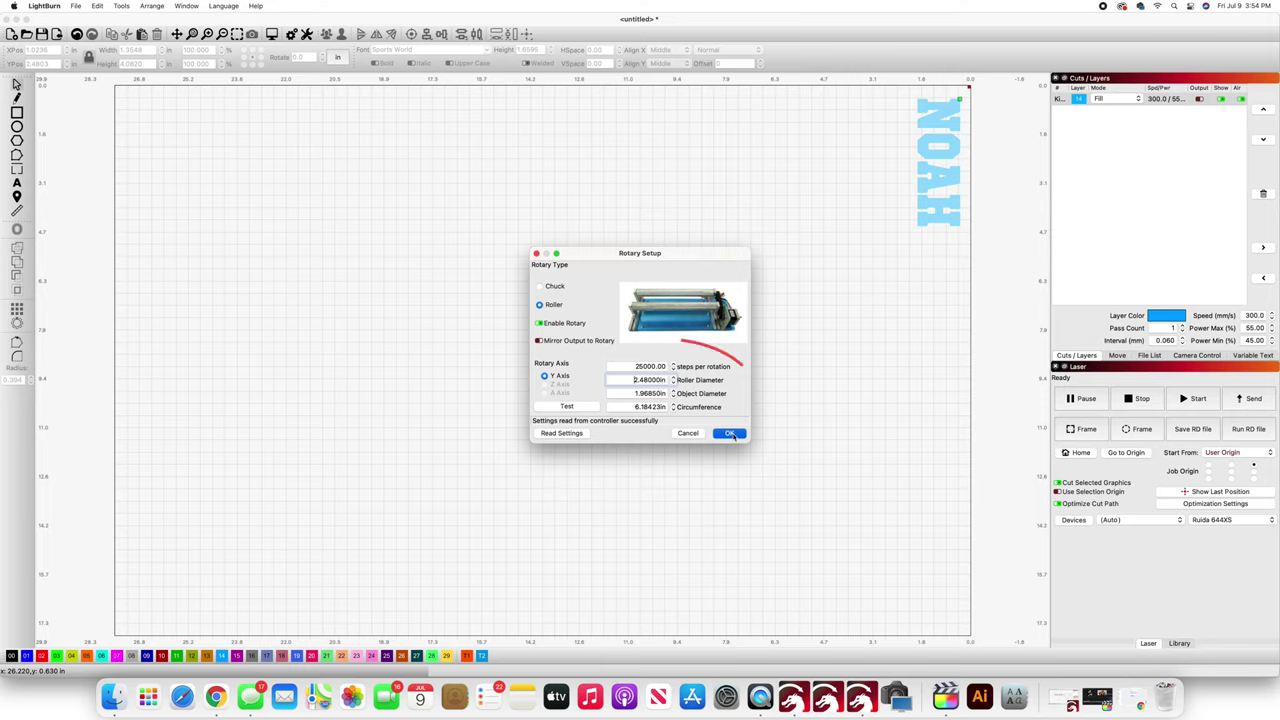
# - Confirm the rotary setup and send the job to the laser as file LIGHTBRN
pyautogui.click(731, 435)
pyautogui.click(1254, 399)
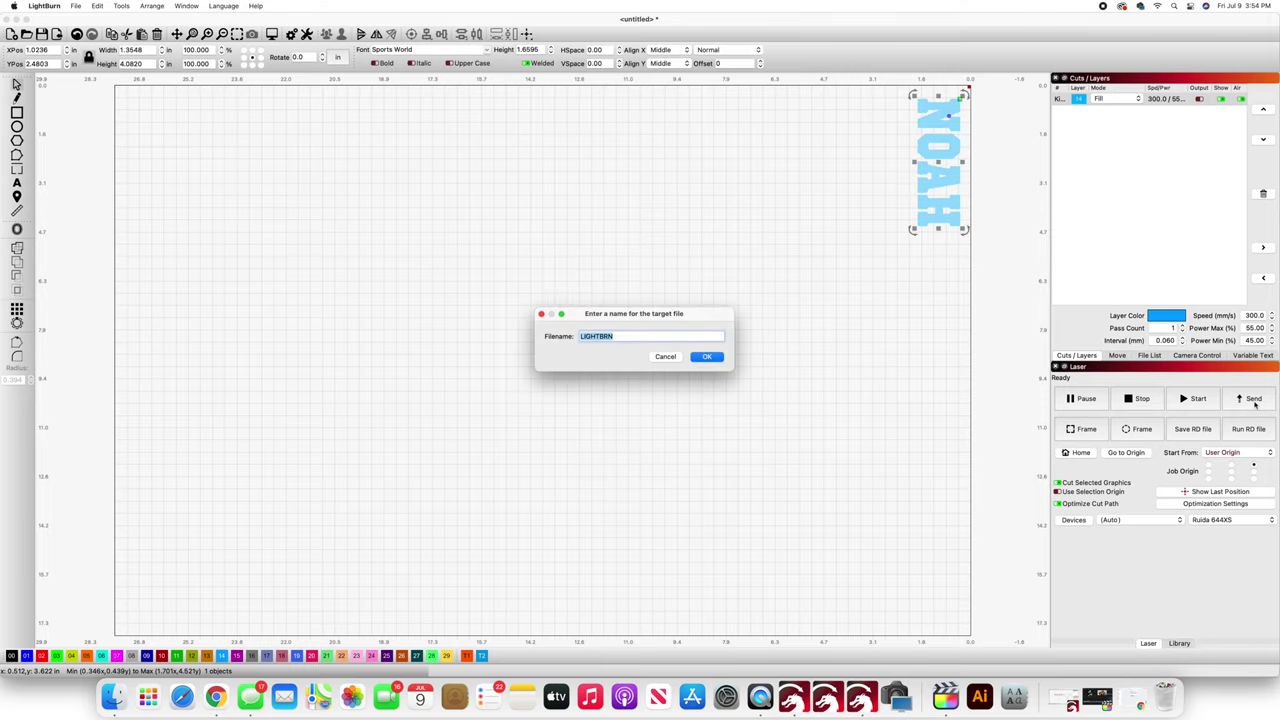
pyautogui.press('Return')
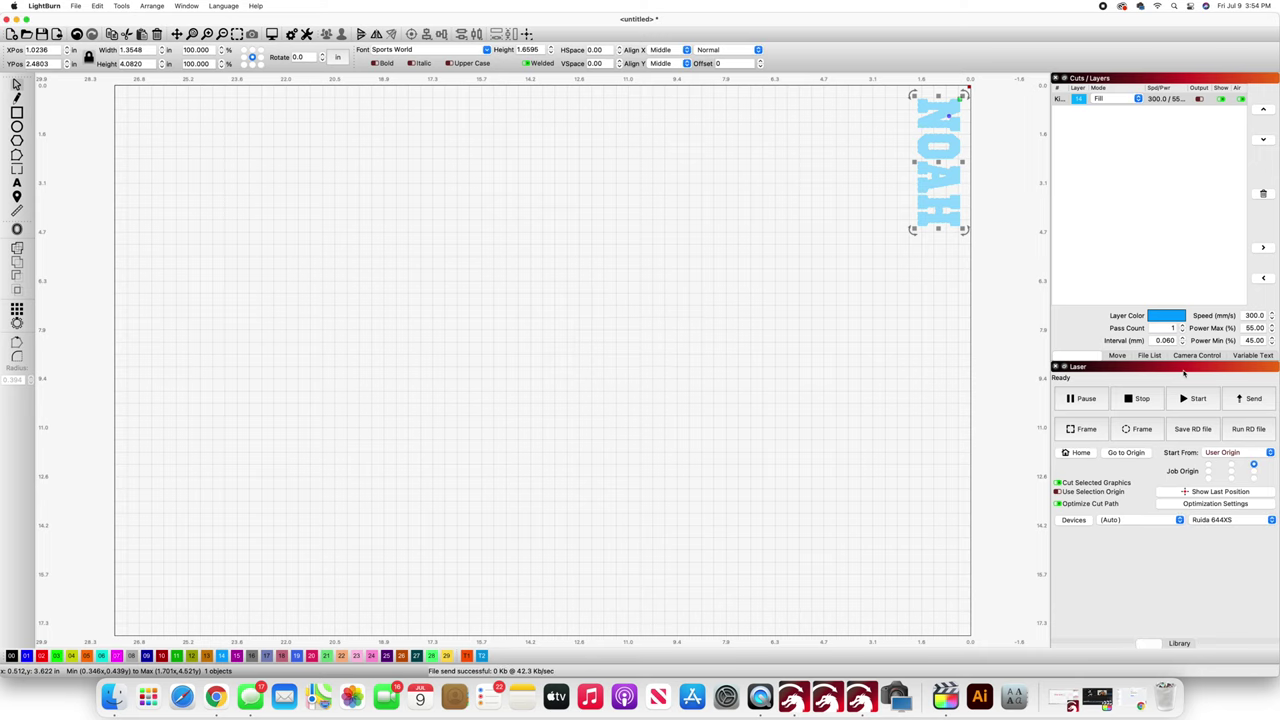